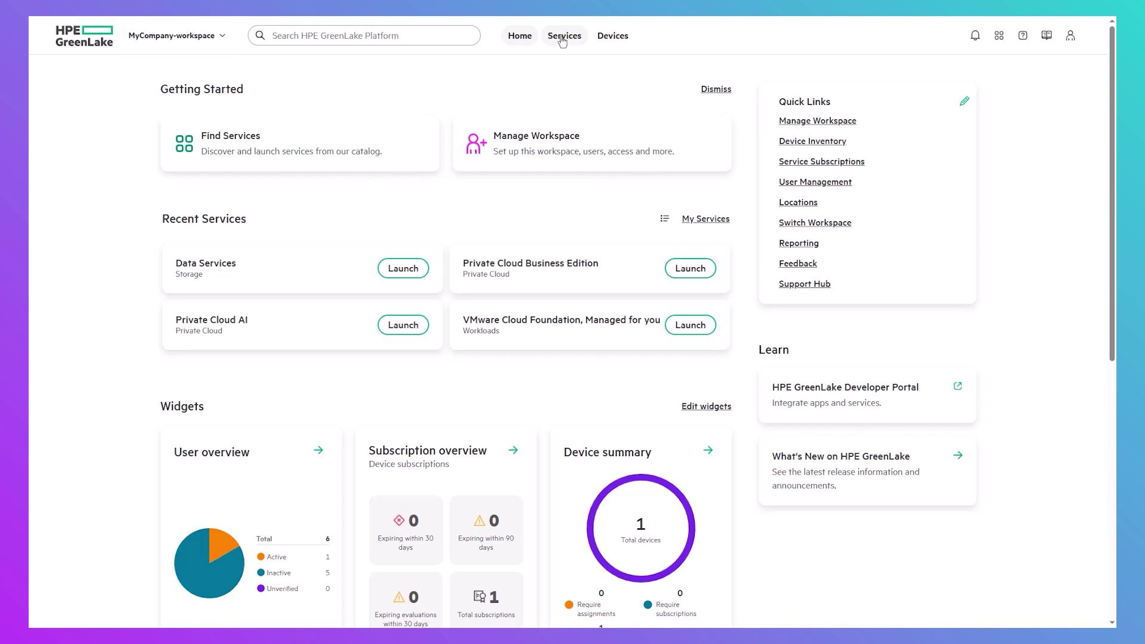
Add a new service subscription with the pasted subscription key, then continue to the Dedicated Platform step.
{"action": "left_click", "coordinate": [561, 38]}
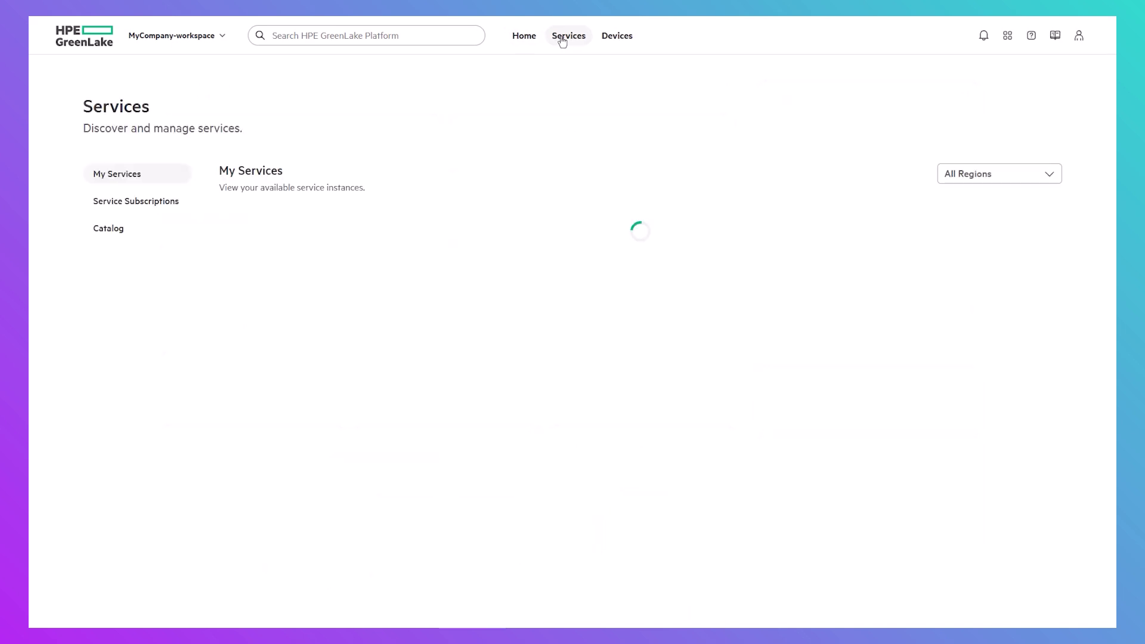
{"action": "left_click", "coordinate": [146, 203]}
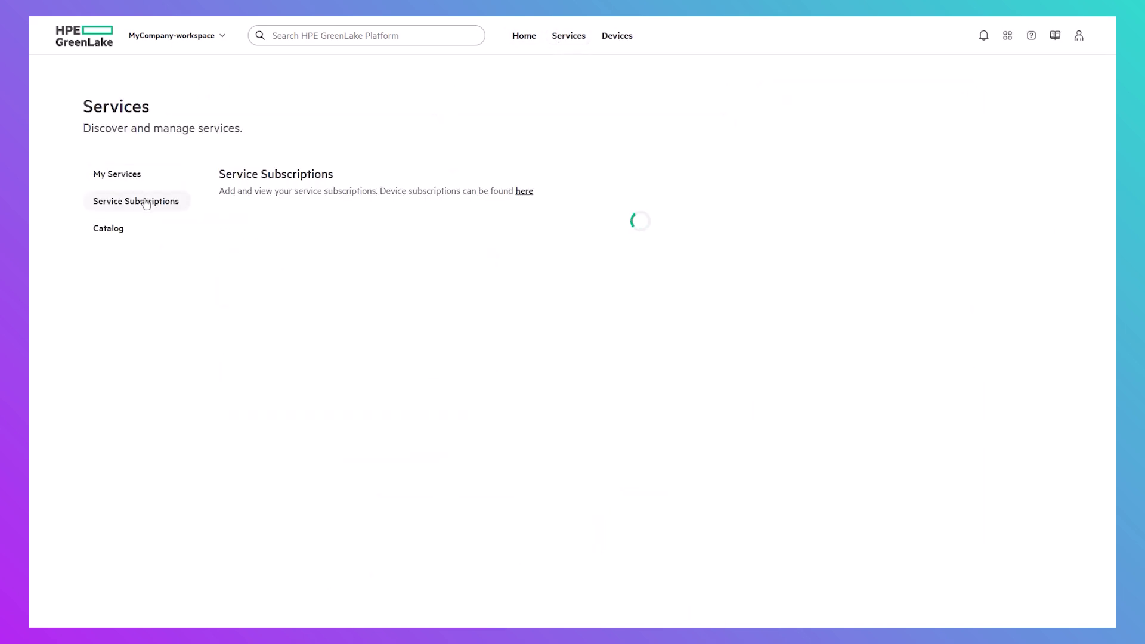
{"action": "left_click", "coordinate": [609, 307]}
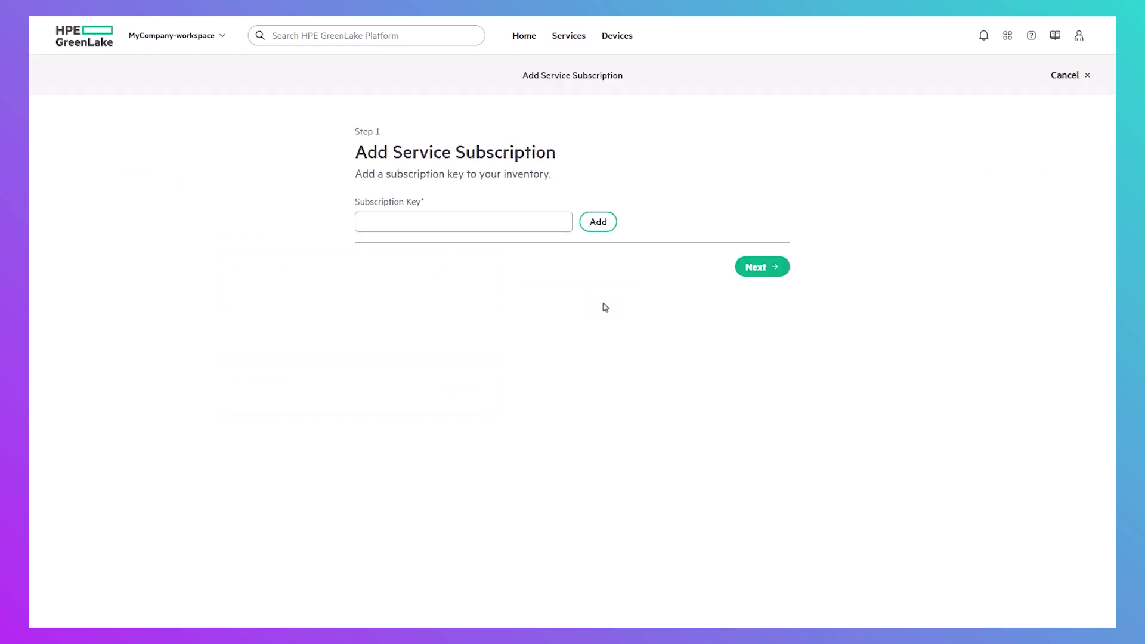
{"action": "left_click", "coordinate": [475, 227]}
{"action": "key", "text": "ctrl+v"}
{"action": "left_click", "coordinate": [597, 226]}
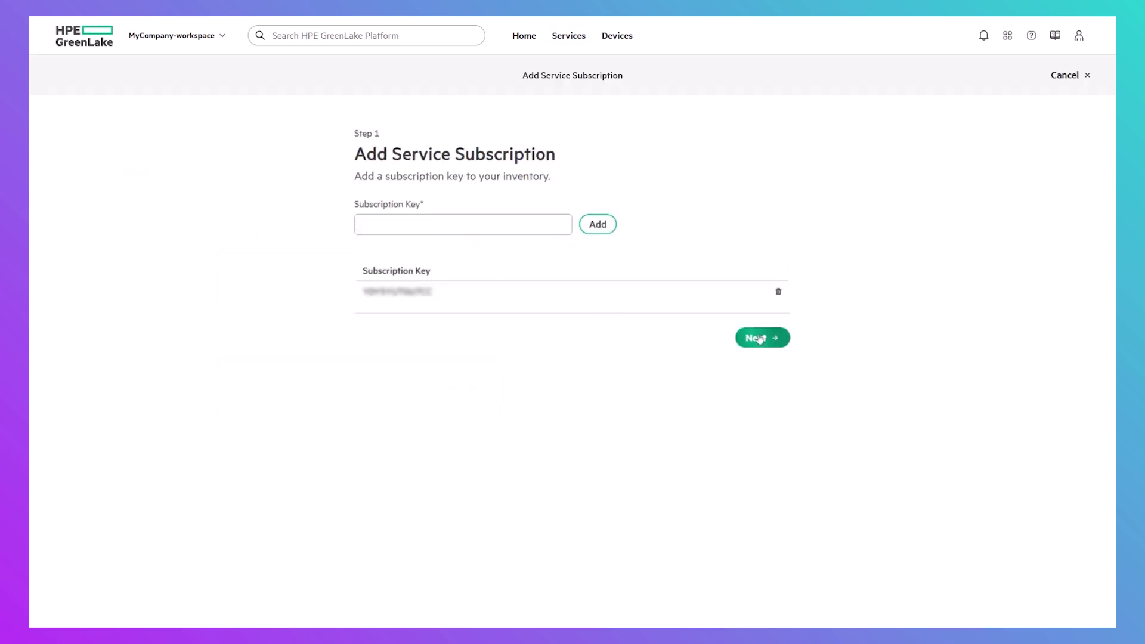
{"action": "left_click", "coordinate": [760, 338]}
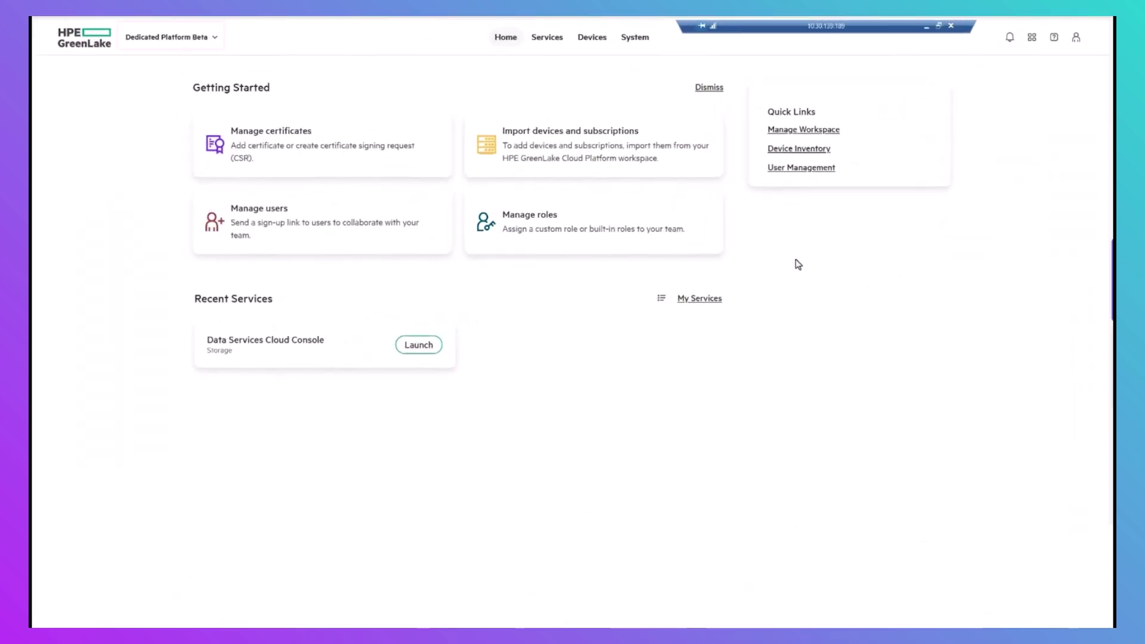
Copy the full Workspace ID from the Dedicated Platform Beta Manage Workspace page.
{"action": "left_click", "coordinate": [831, 133]}
{"action": "left_click_drag", "start_coordinate": [352, 240], "coordinate": [205, 240]}
{"action": "right_click", "coordinate": [256, 242]}
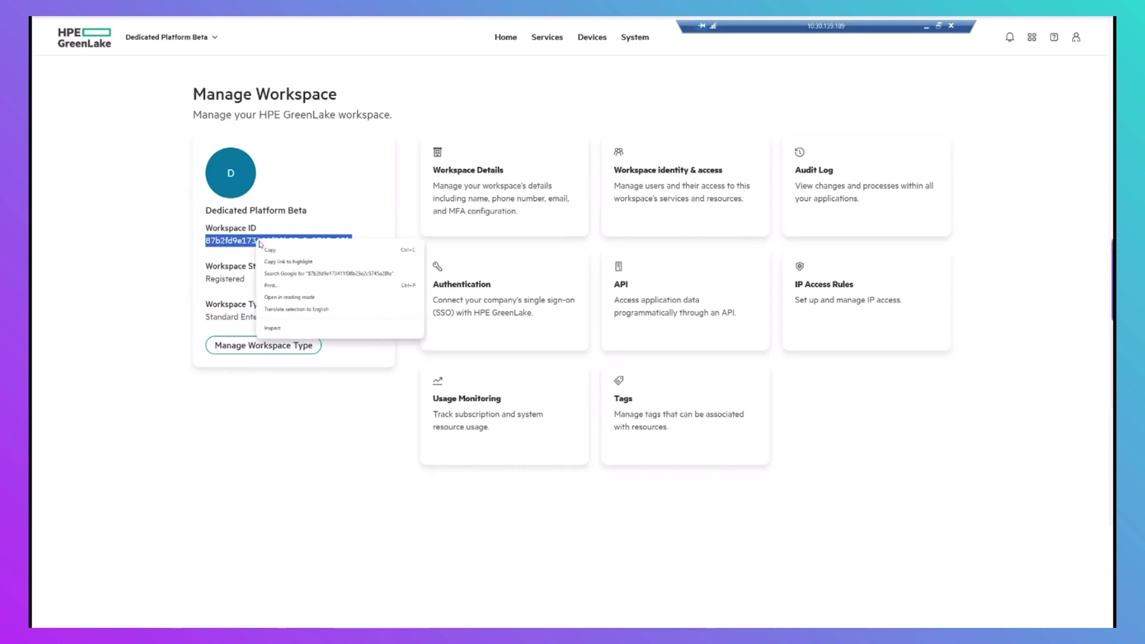
{"action": "left_click", "coordinate": [271, 251]}
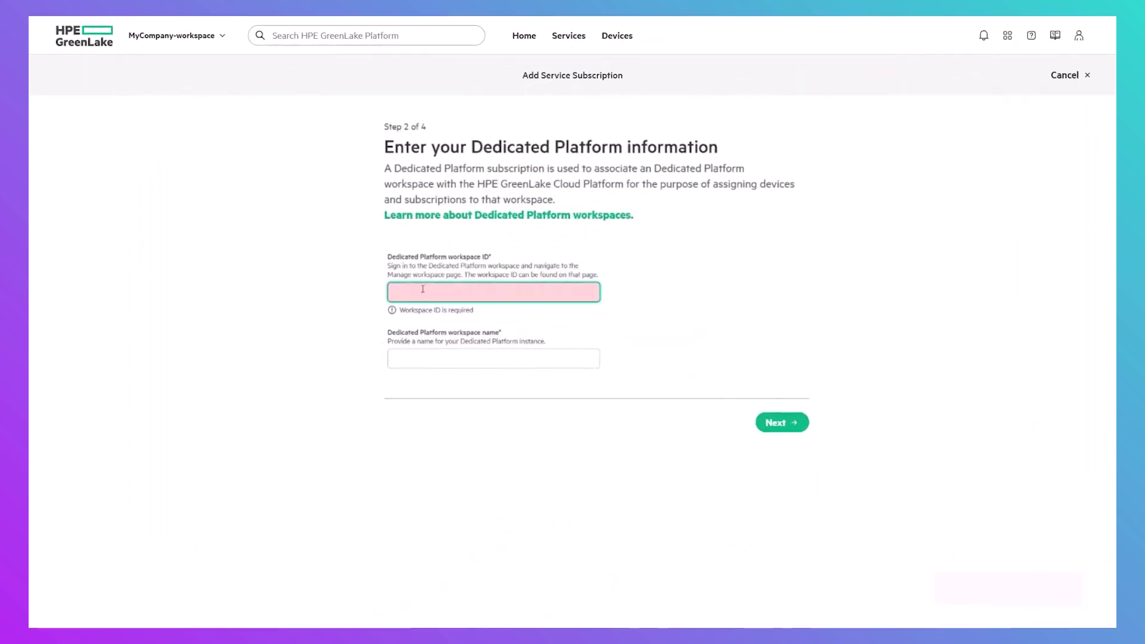
Enter the pasted workspace ID and name 'Dedicated Platform Beta', skip tags, and finish the subscription.
{"action": "key", "text": "ctrl+v"}
{"action": "left_click", "coordinate": [451, 350]}
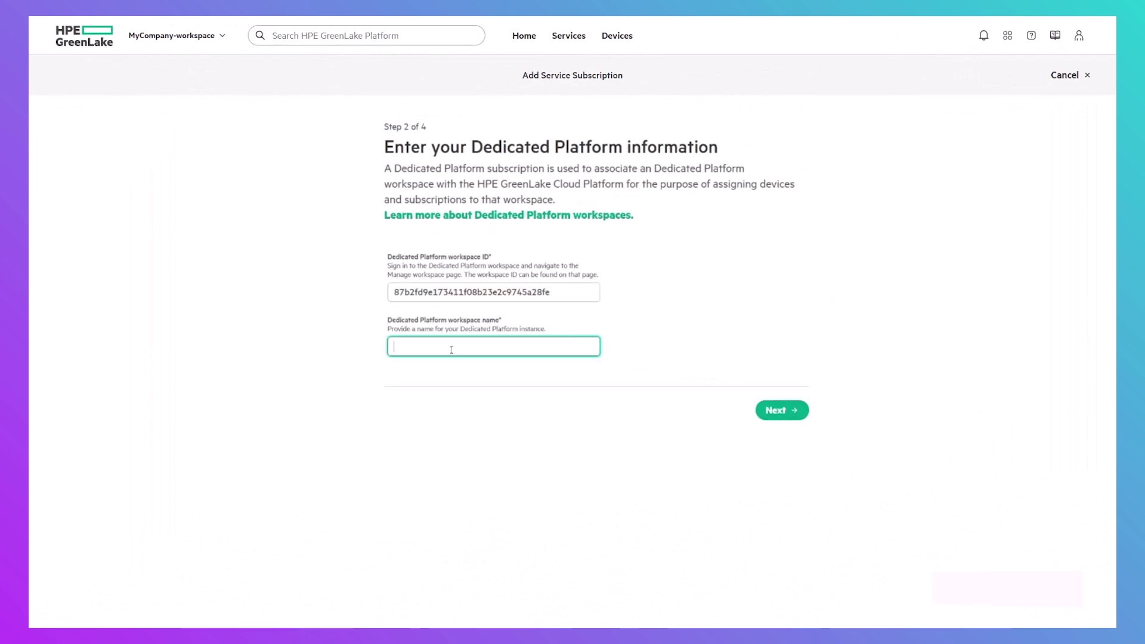
{"action": "type", "text": "Dedicated Platform Beta"}
{"action": "left_click", "coordinate": [791, 416]}
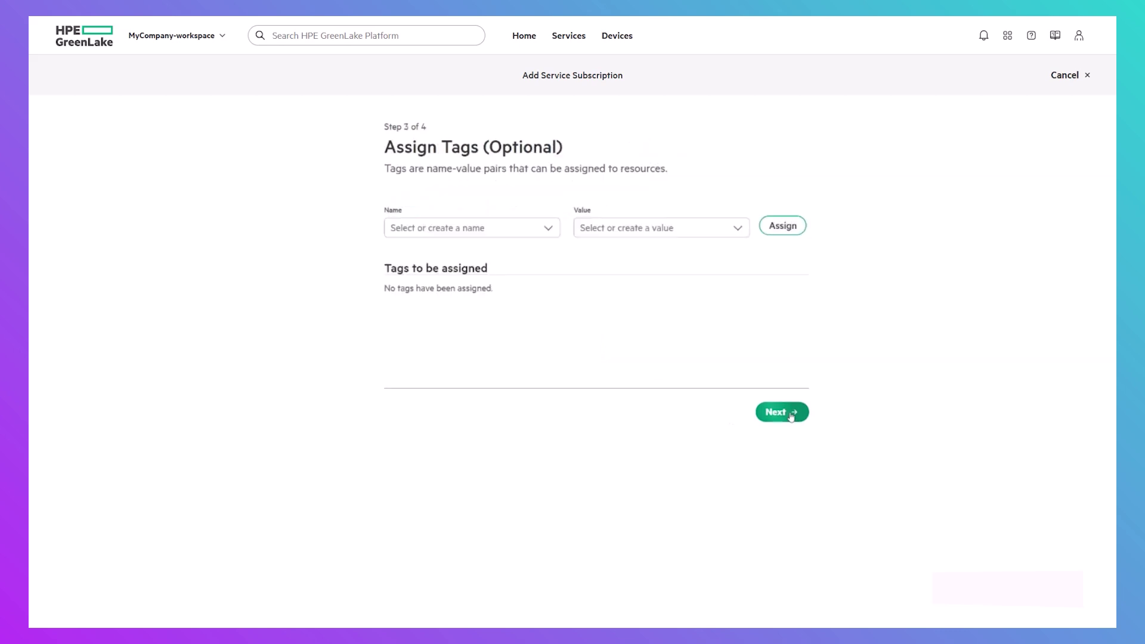
{"action": "left_click", "coordinate": [790, 412]}
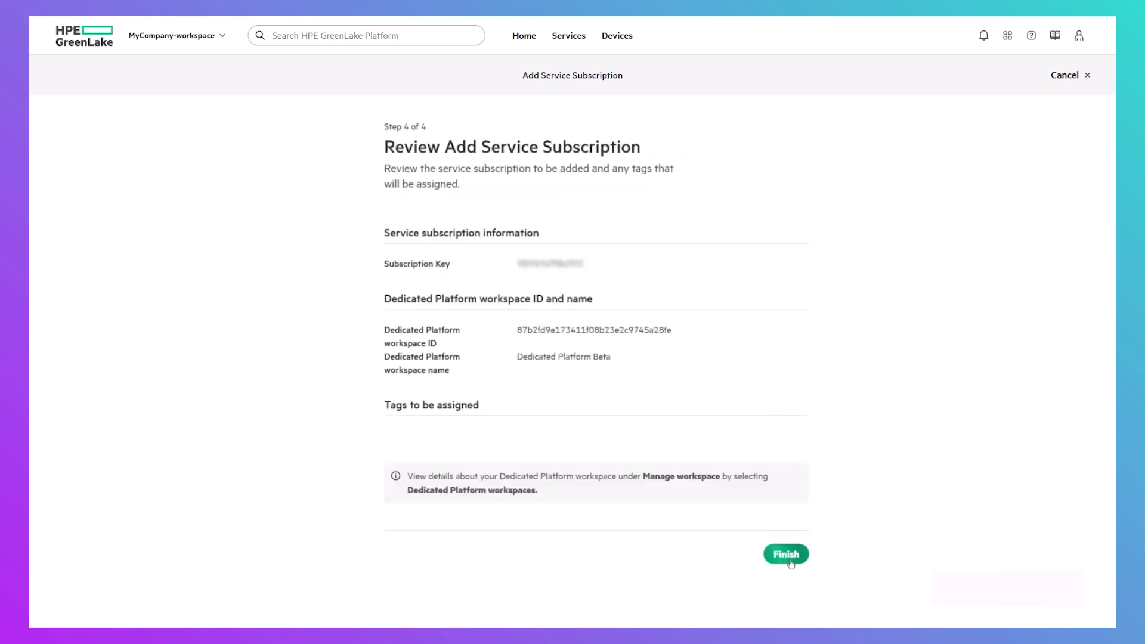
{"action": "left_click", "coordinate": [791, 554]}
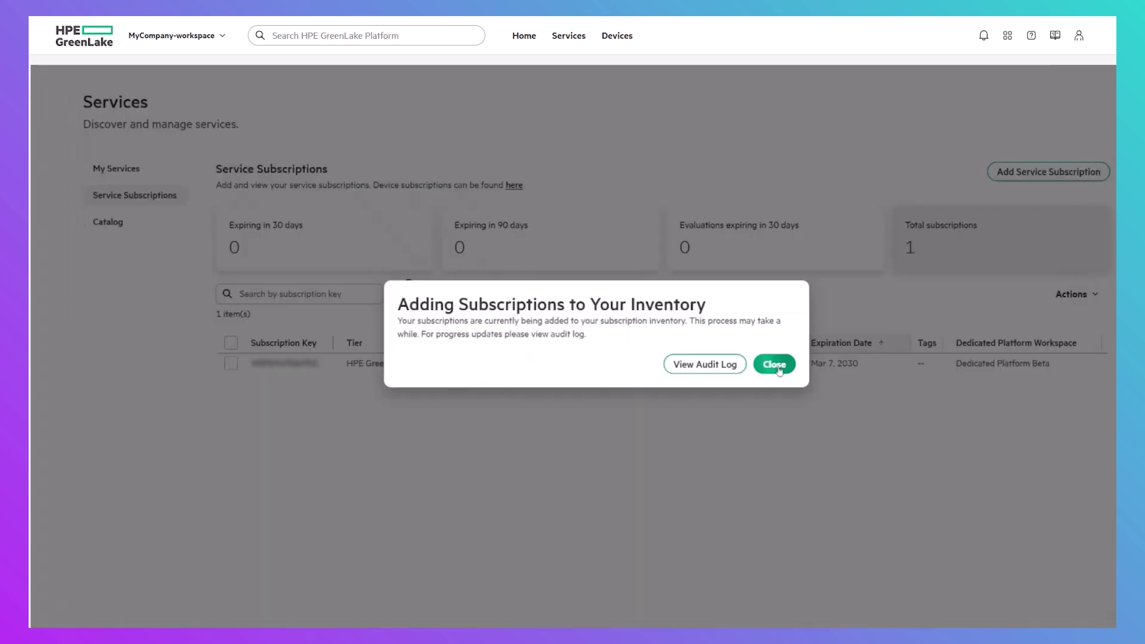
{"action": "left_click", "coordinate": [776, 363]}
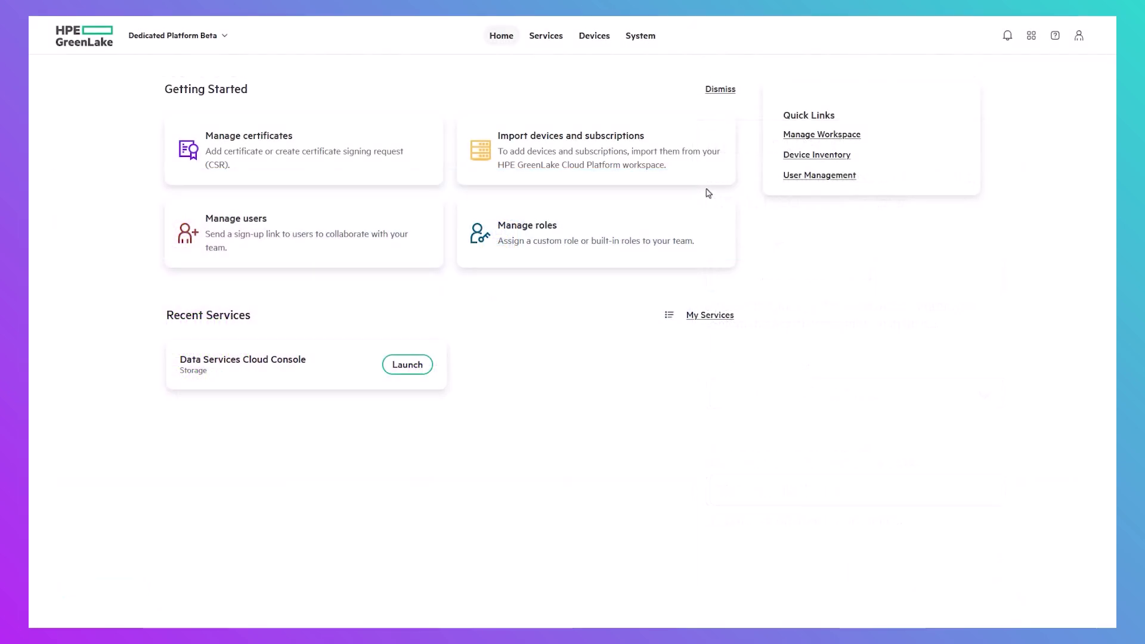
Open the System page showing the node's health, CPU, memory and disk status.
{"action": "left_click", "coordinate": [641, 37]}
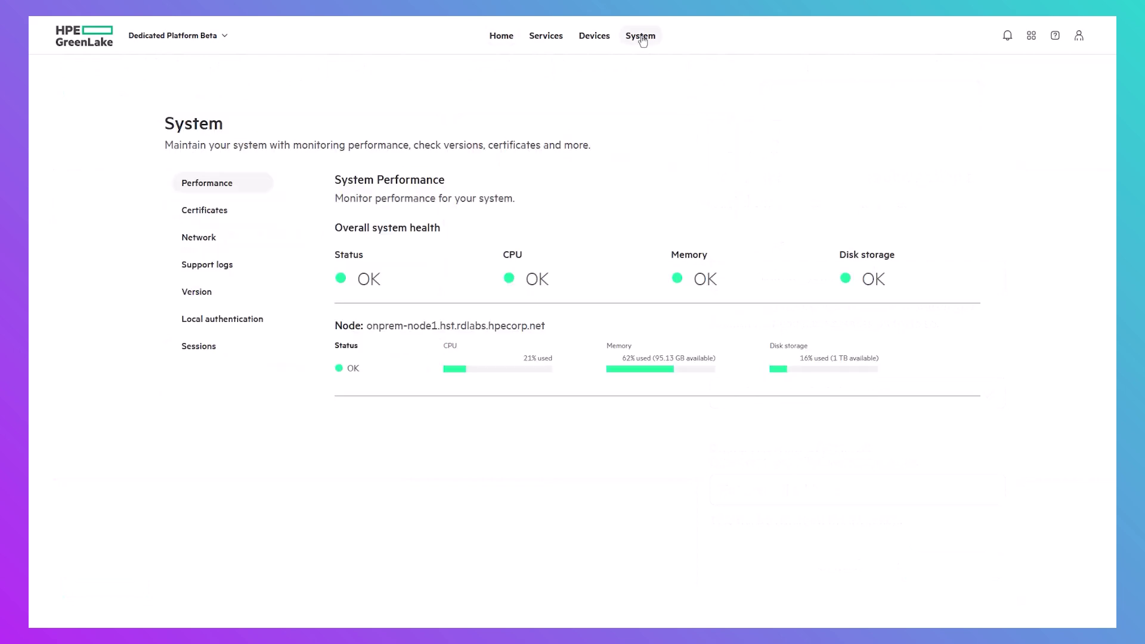
Under Network settings, set the SMTP server to smtp.its.hpecorp.net on port 25 with TLS.
{"action": "left_click", "coordinate": [191, 239]}
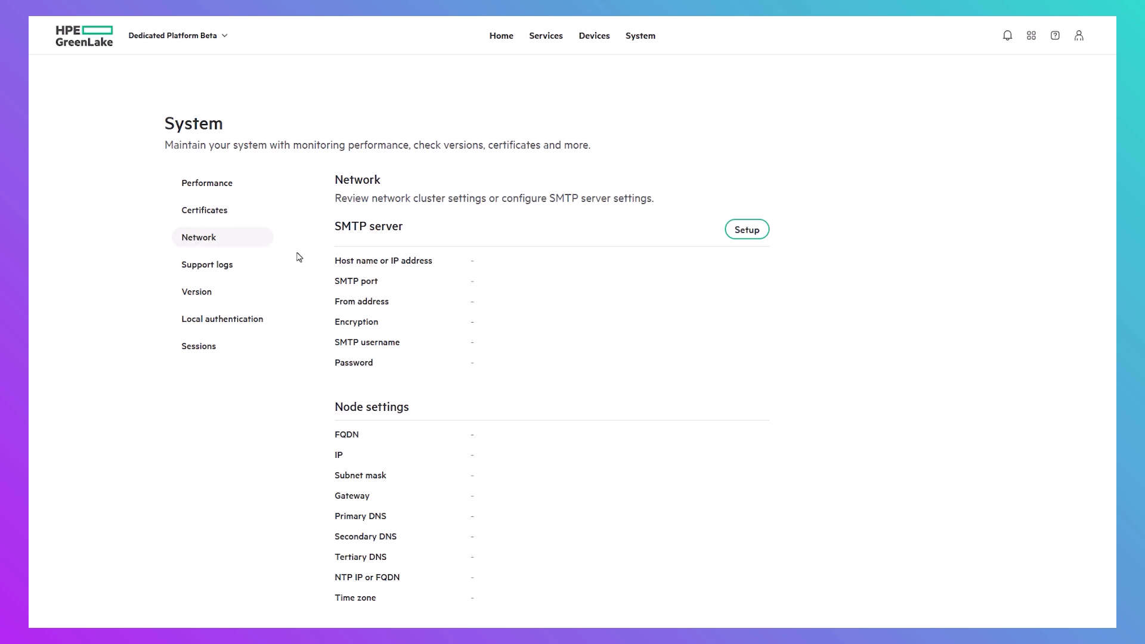
{"action": "left_click", "coordinate": [745, 230]}
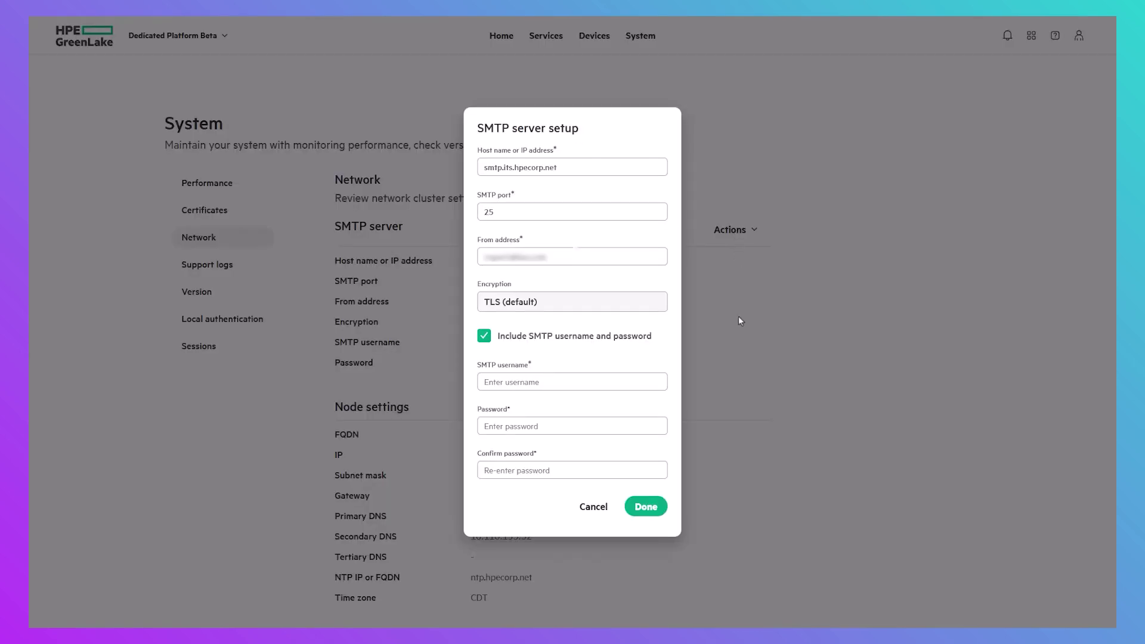
{"action": "left_click", "coordinate": [650, 510]}
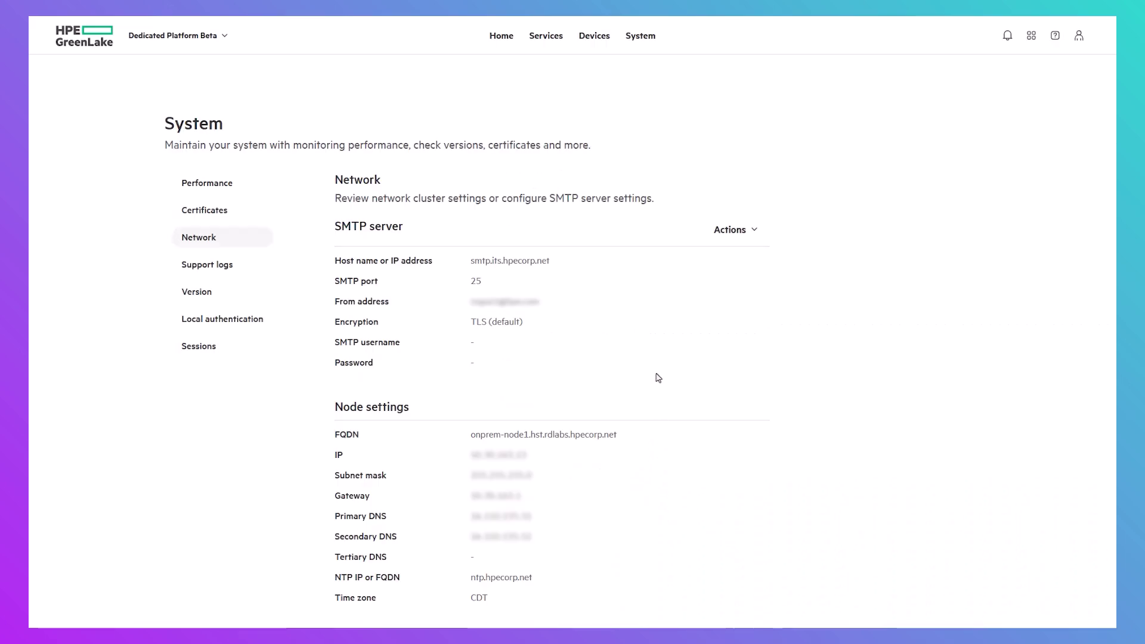
{"action": "left_click", "coordinate": [500, 37]}
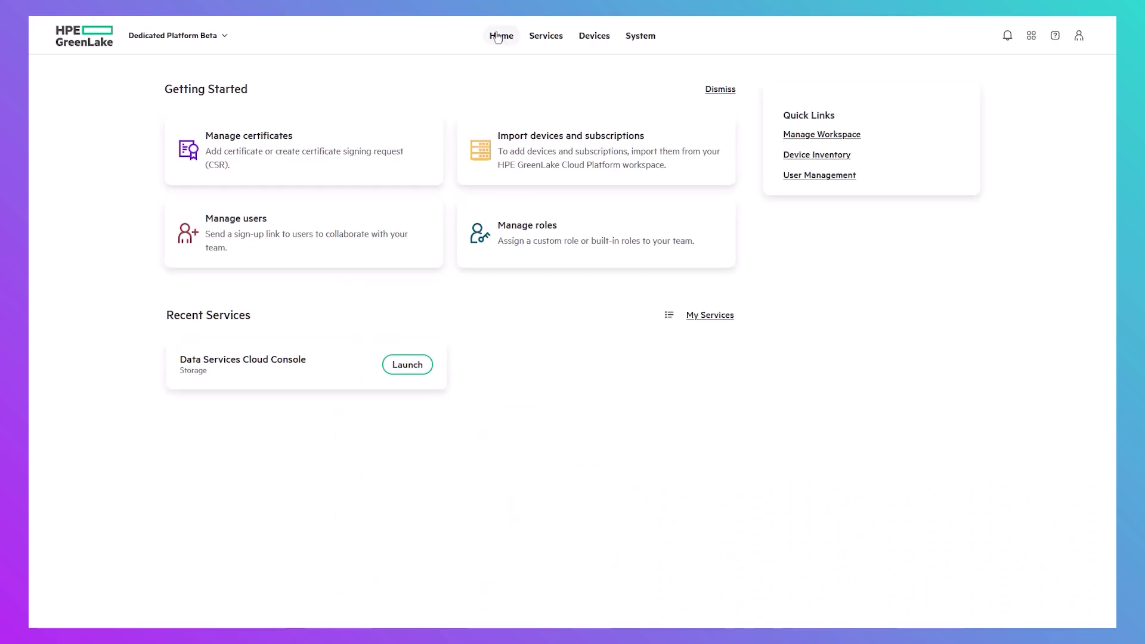
In User Management, assign the existing user Administrator for Data Services Cloud Console - On Prem and confirm.
{"action": "left_click", "coordinate": [303, 229]}
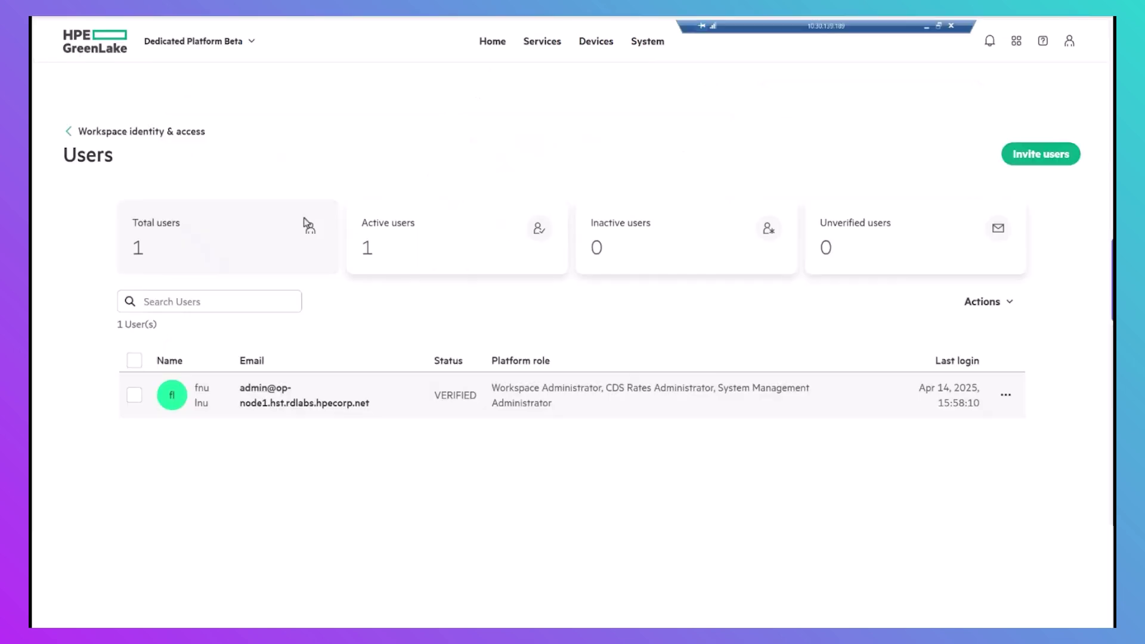
{"action": "left_click", "coordinate": [1008, 396]}
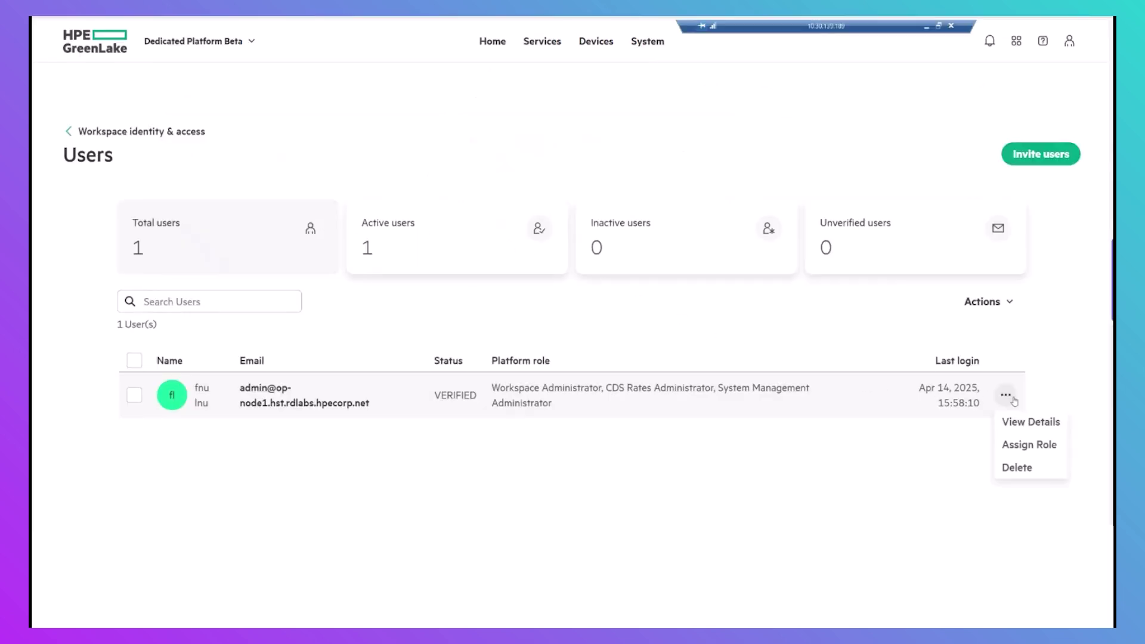
{"action": "left_click", "coordinate": [1014, 448]}
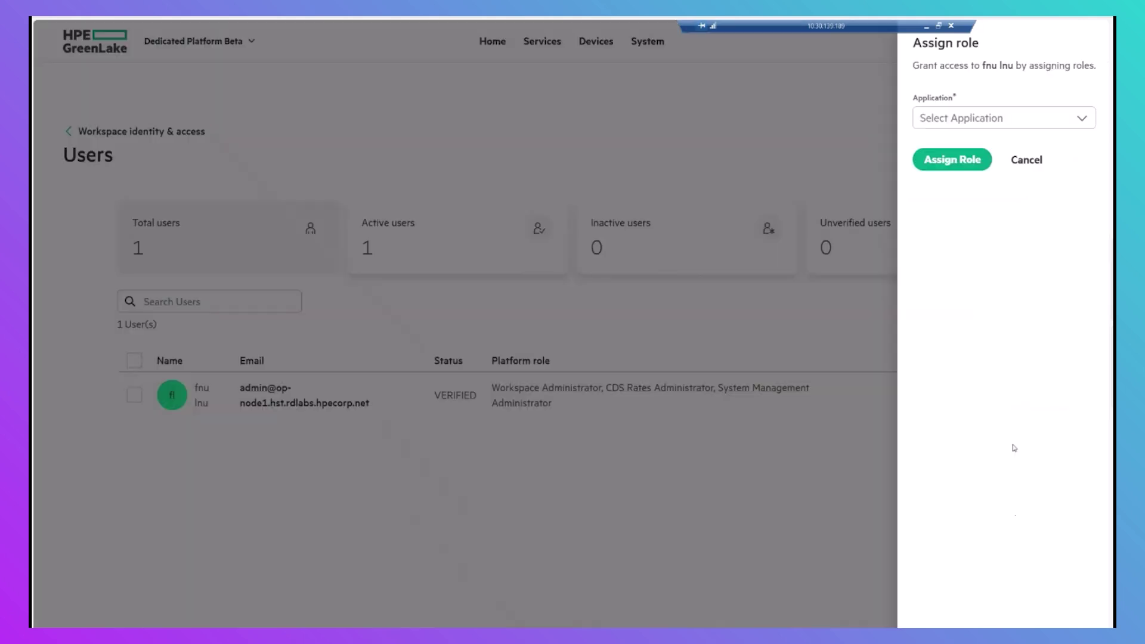
{"action": "left_click", "coordinate": [1063, 122]}
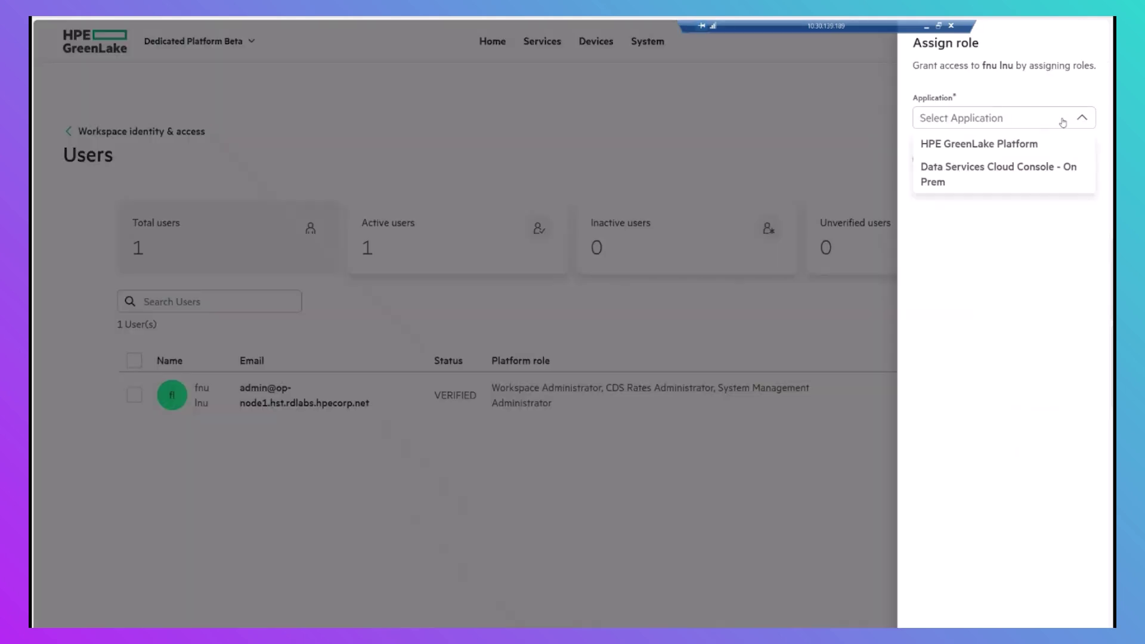
{"action": "left_click", "coordinate": [1025, 169]}
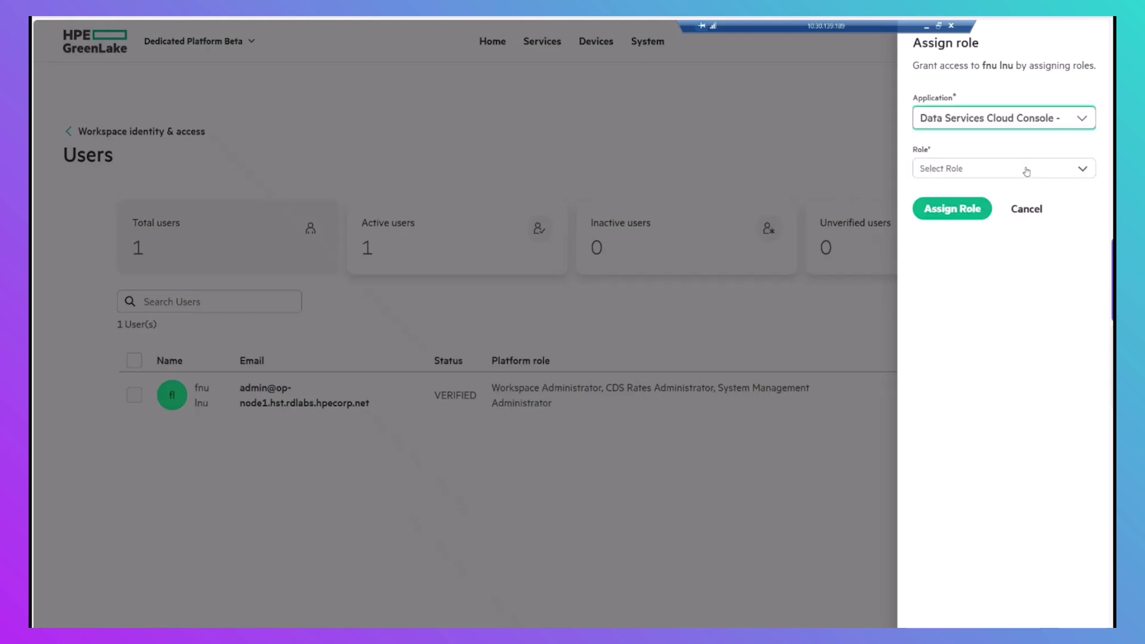
{"action": "left_click", "coordinate": [1026, 171]}
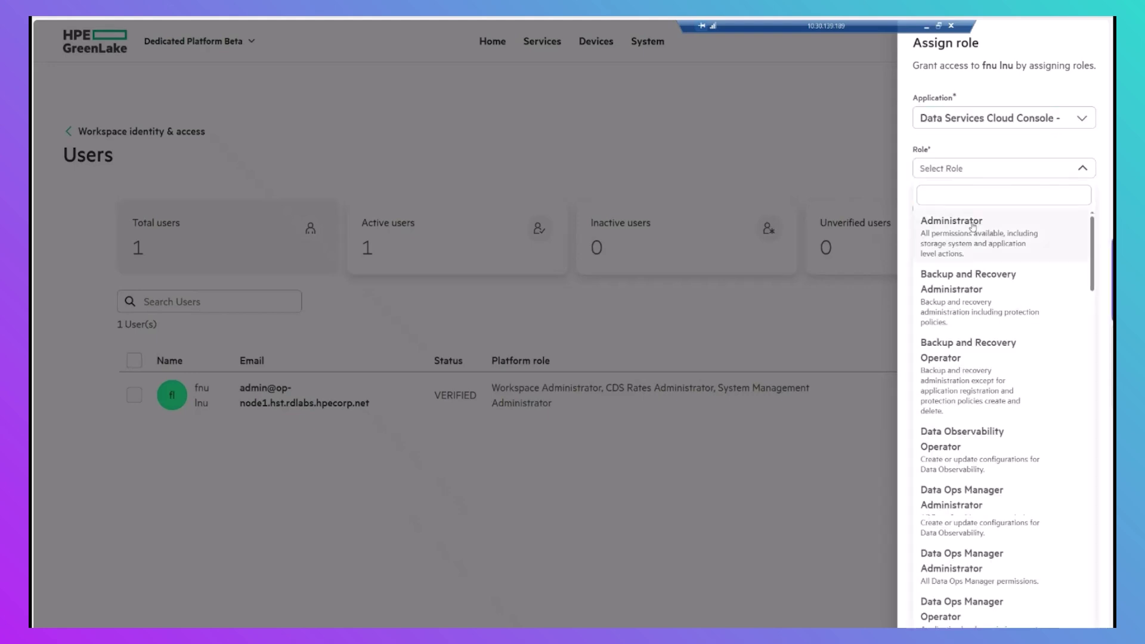
{"action": "left_click", "coordinate": [972, 225]}
{"action": "left_click", "coordinate": [931, 295]}
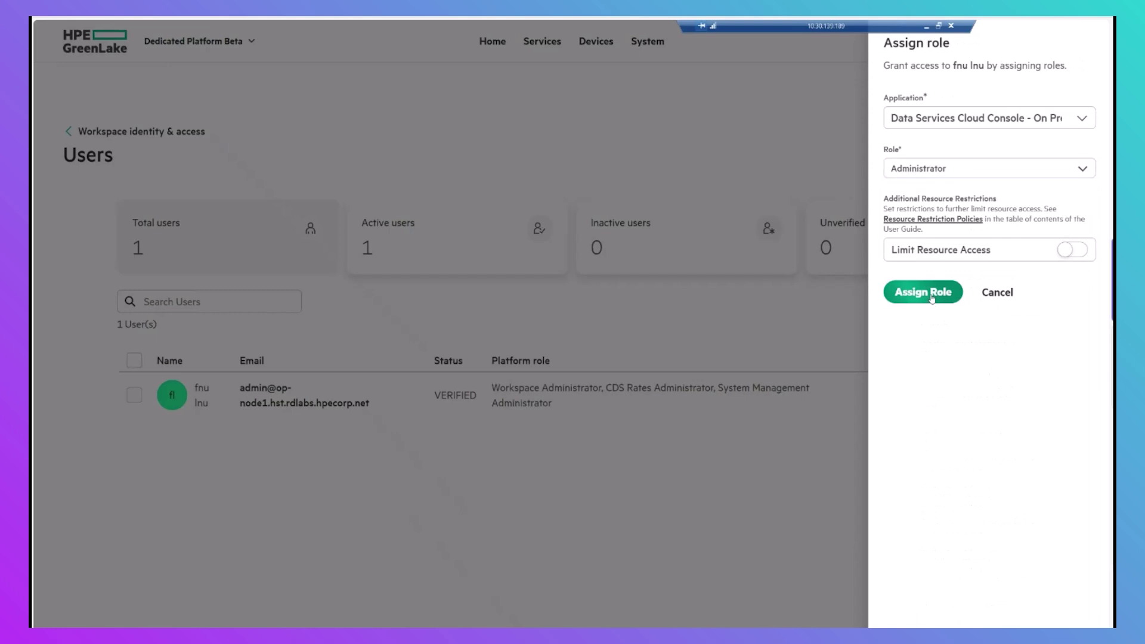
{"action": "left_click", "coordinate": [722, 438]}
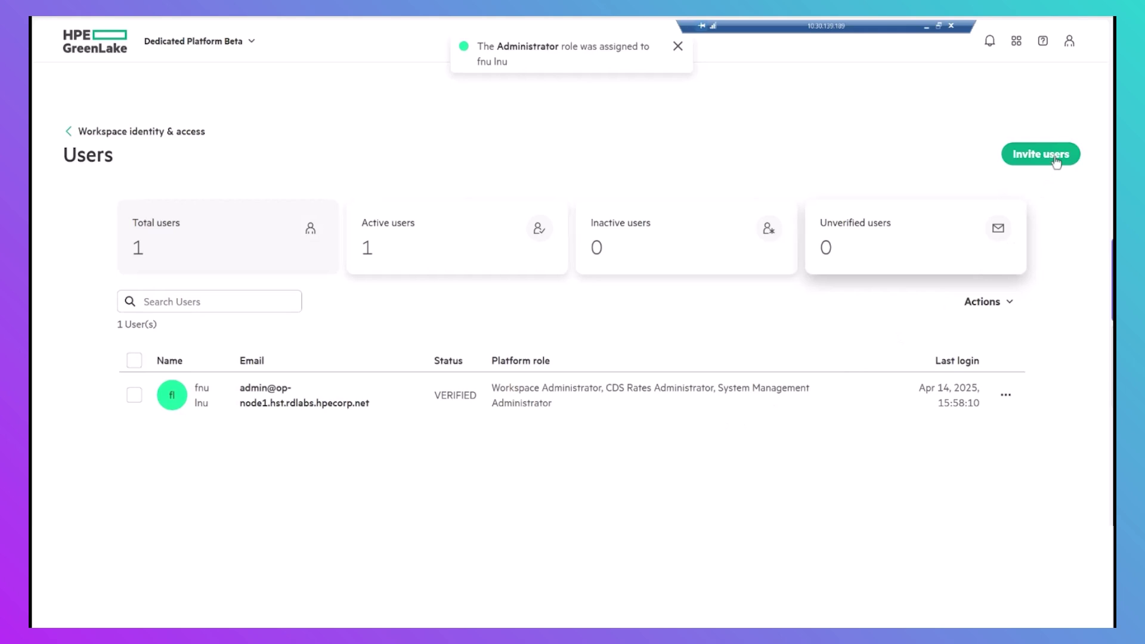
Choose Invite a single user by email ID and continue to the invitation details form.
{"action": "left_click", "coordinate": [1049, 139]}
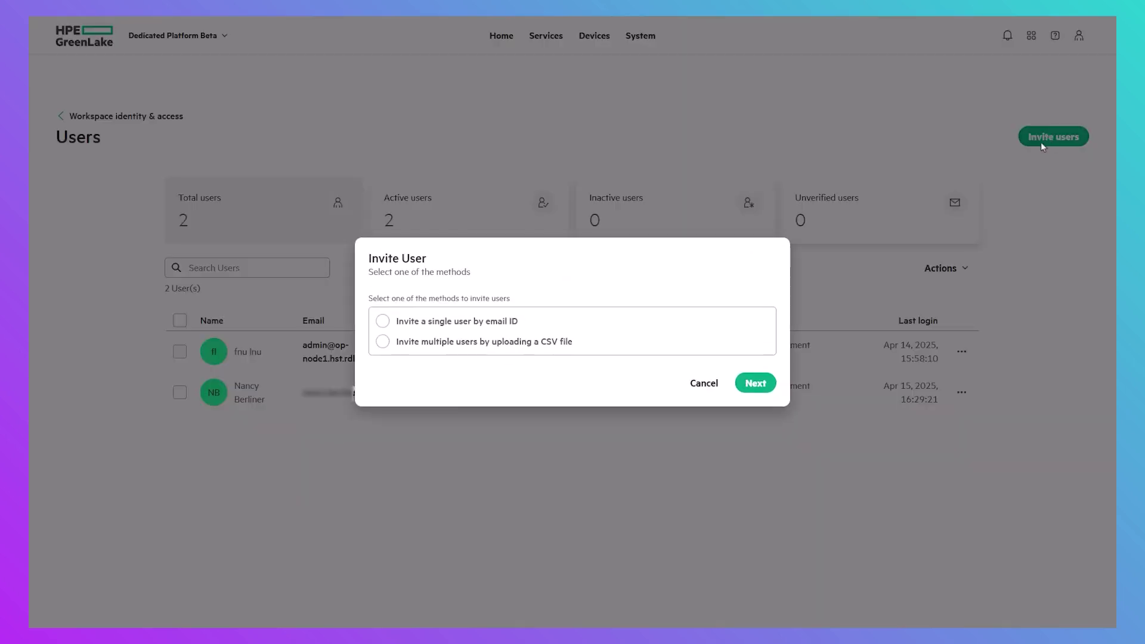
{"action": "left_click", "coordinate": [469, 327]}
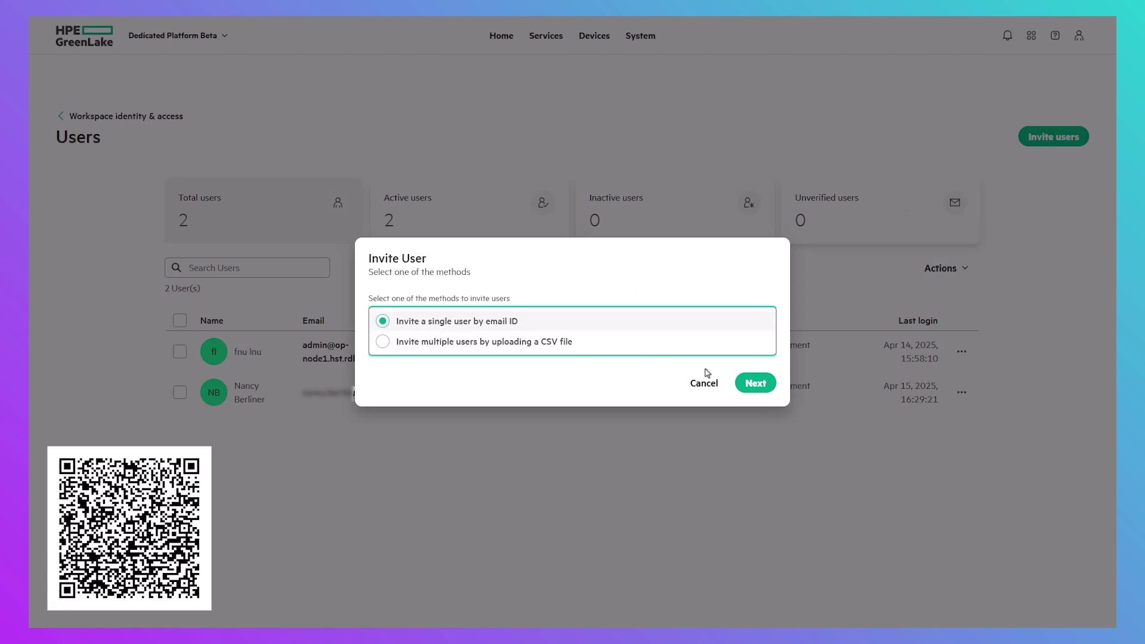
{"action": "left_click", "coordinate": [751, 382]}
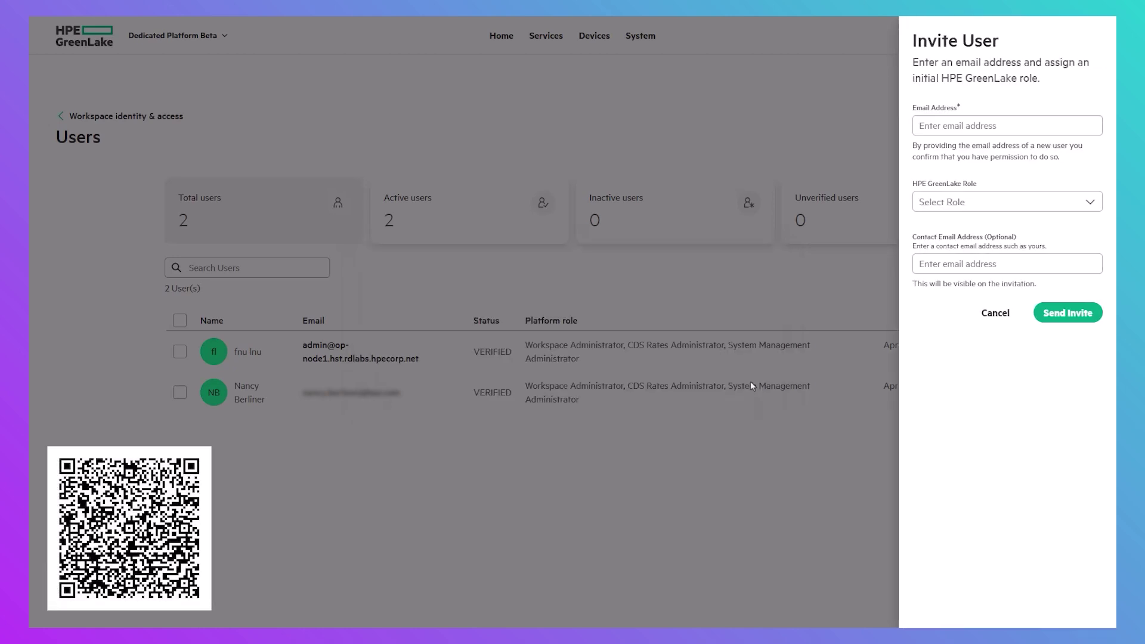